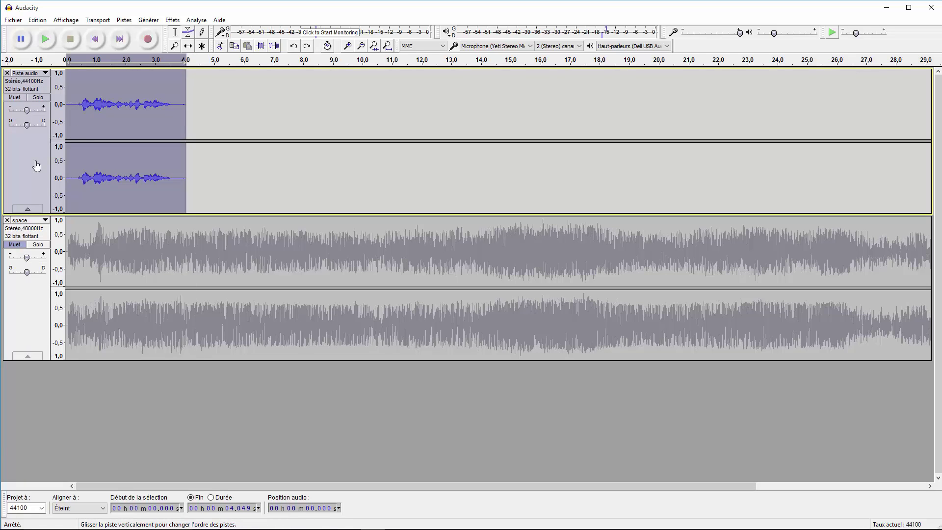
left_click(173, 20)
left_click(40, 237)
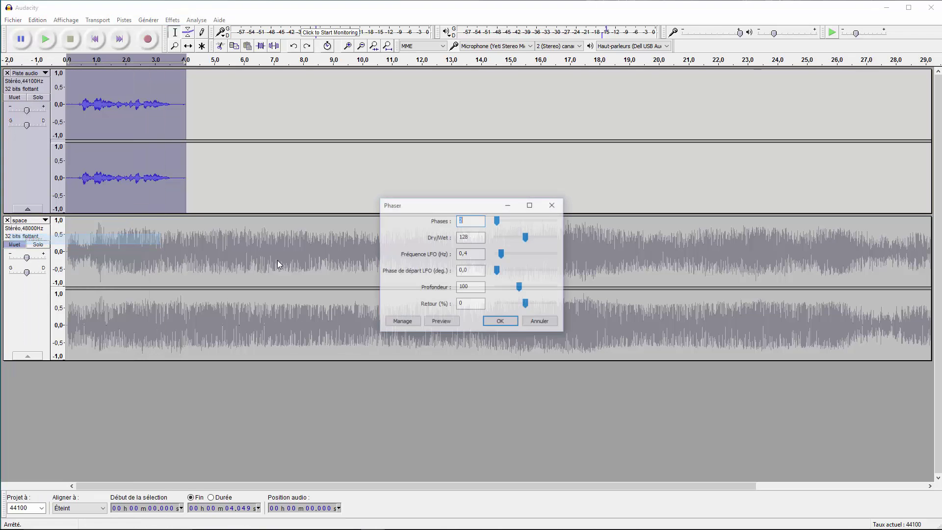
left_click_drag(481, 206, 567, 156)
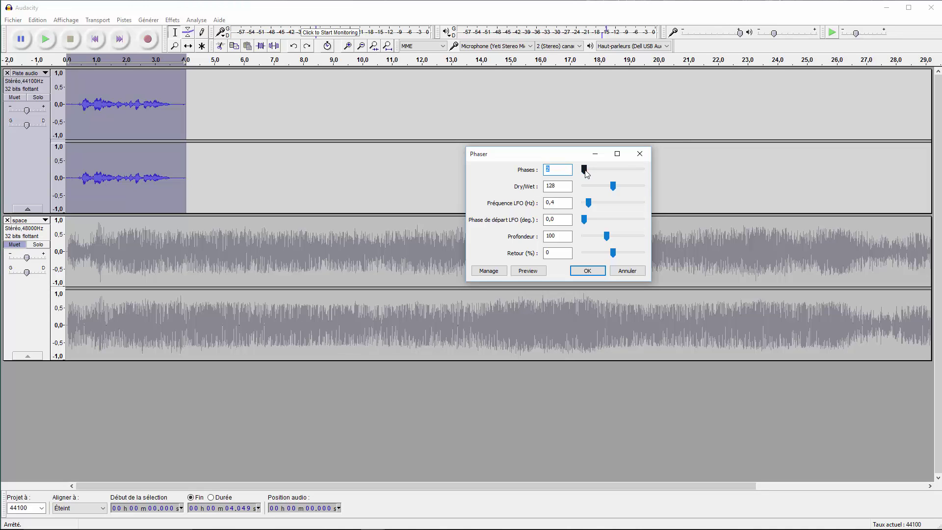
mouse_move(584, 169)
left_mouse_down()
mouse_move(640, 170)
mouse_move(582, 178)
left_mouse_up()
left_click(591, 170)
left_click_drag(600, 169, 580, 173)
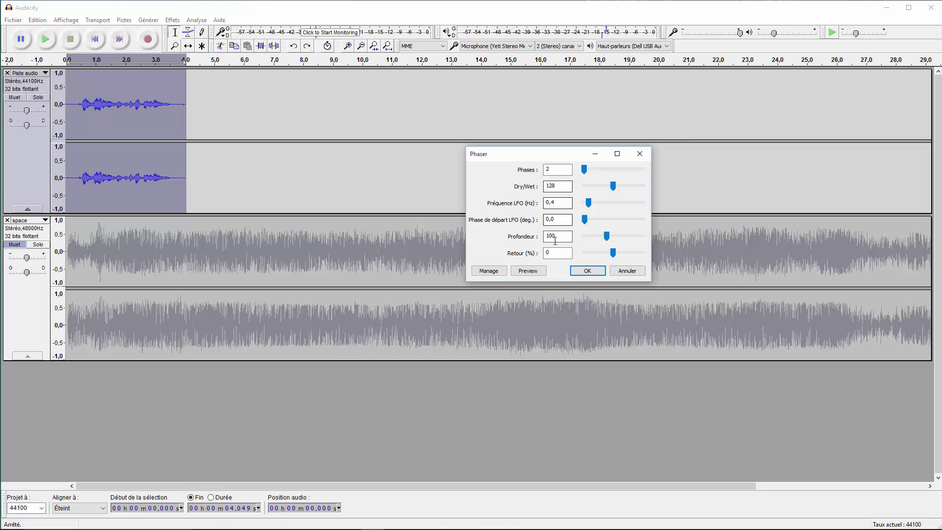
left_click(623, 272)
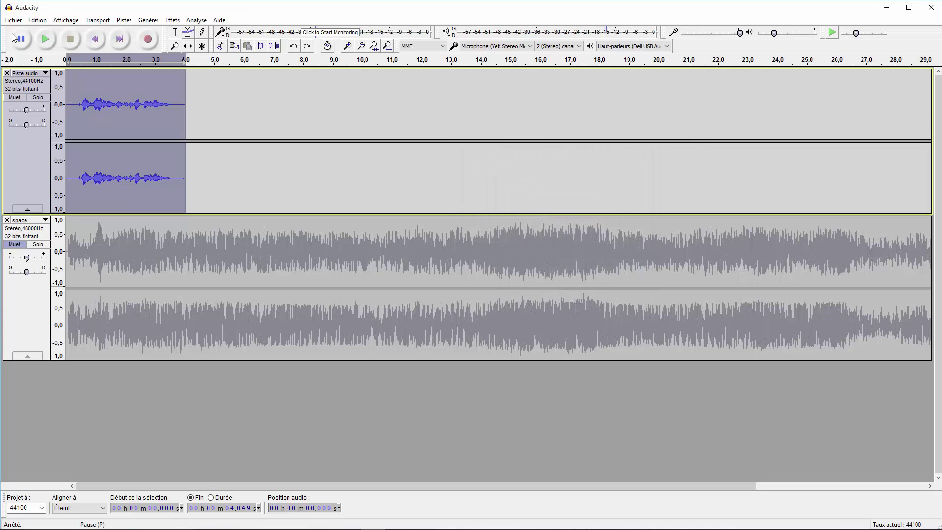
Step: Play the selected voice clip with the space track muted
left_click(45, 39)
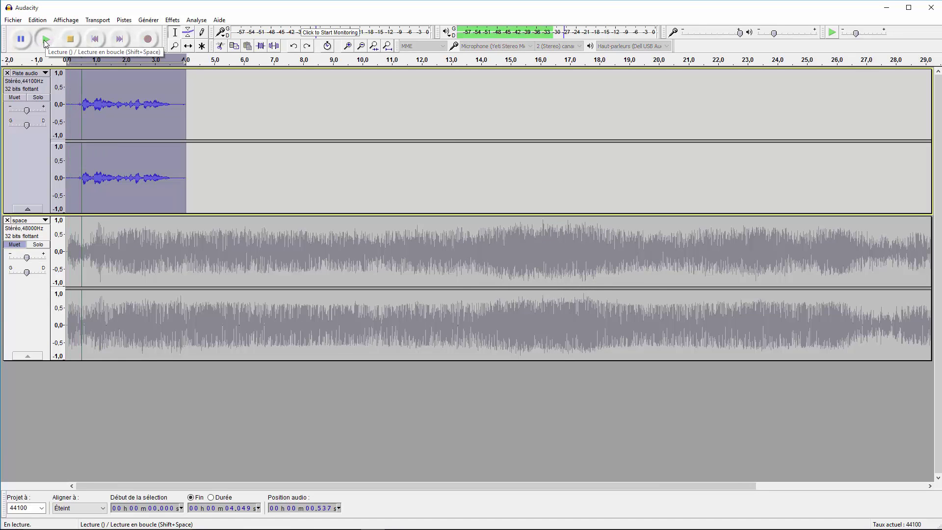
left_click(48, 175)
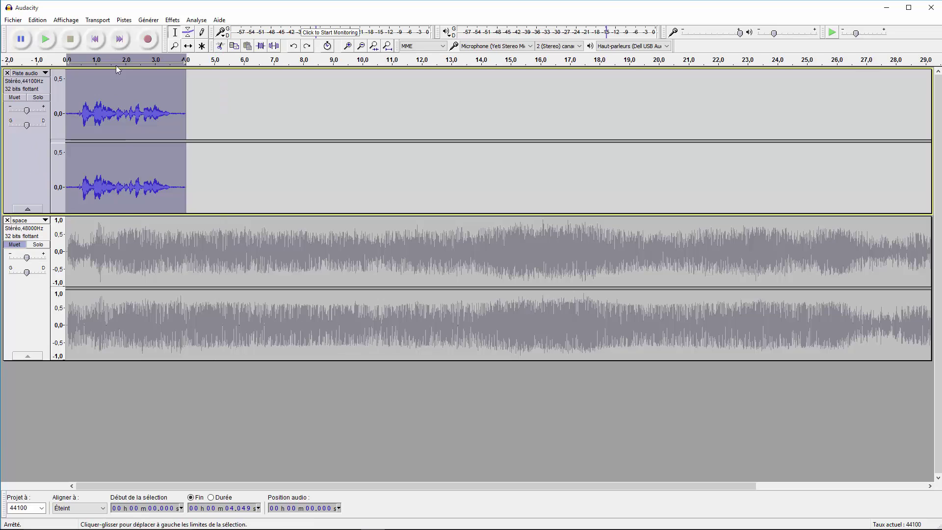
Step: Undo the earlier edits until only the voice track remains, and unmute that track
key("ctrl+z")
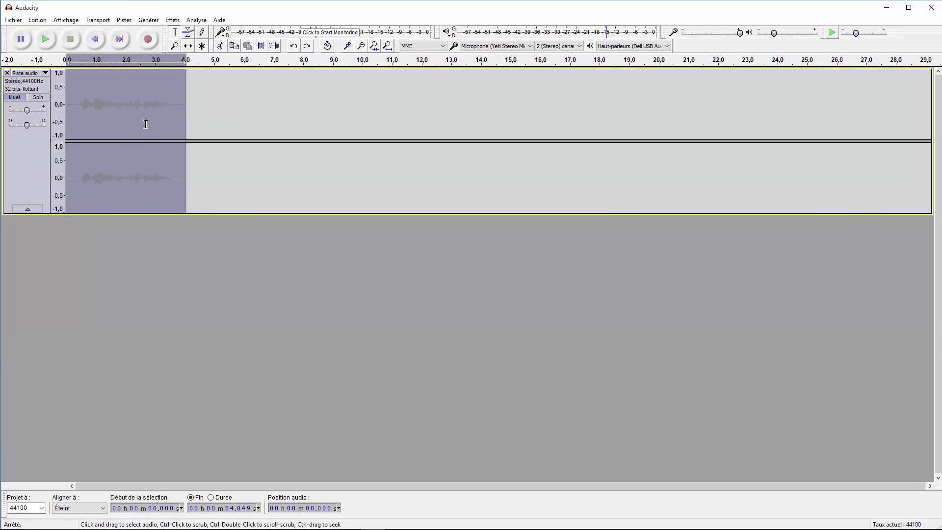
left_click(15, 97)
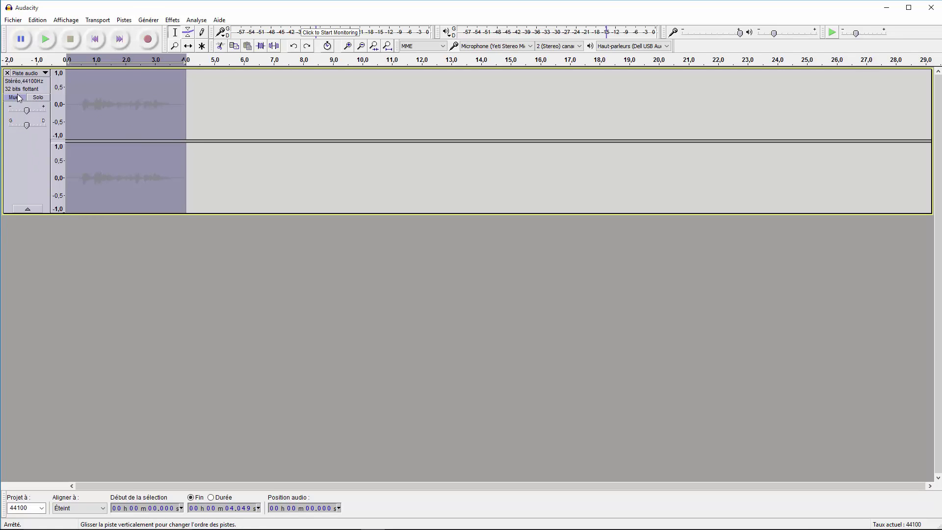
Step: Preview the Phaser effect on the voice clip, set Phases to 20 and preview it again
left_click(173, 19)
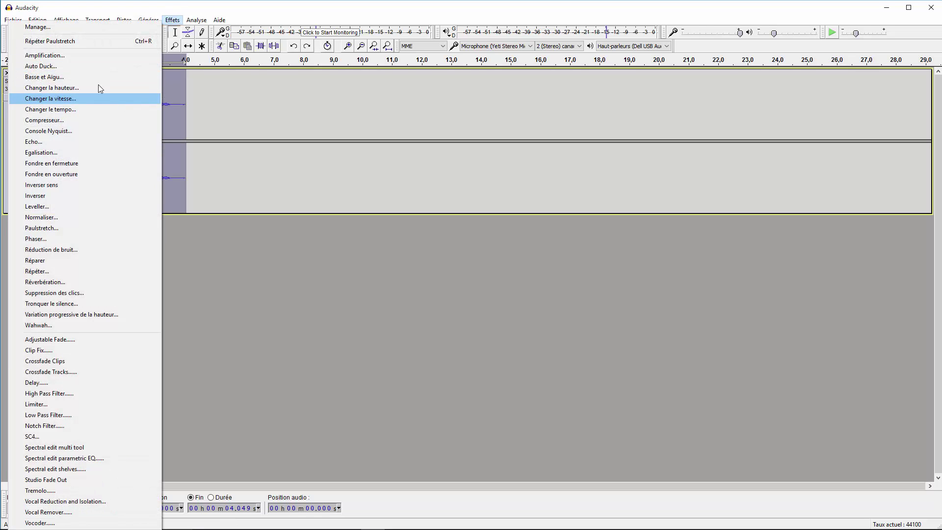
left_click(82, 239)
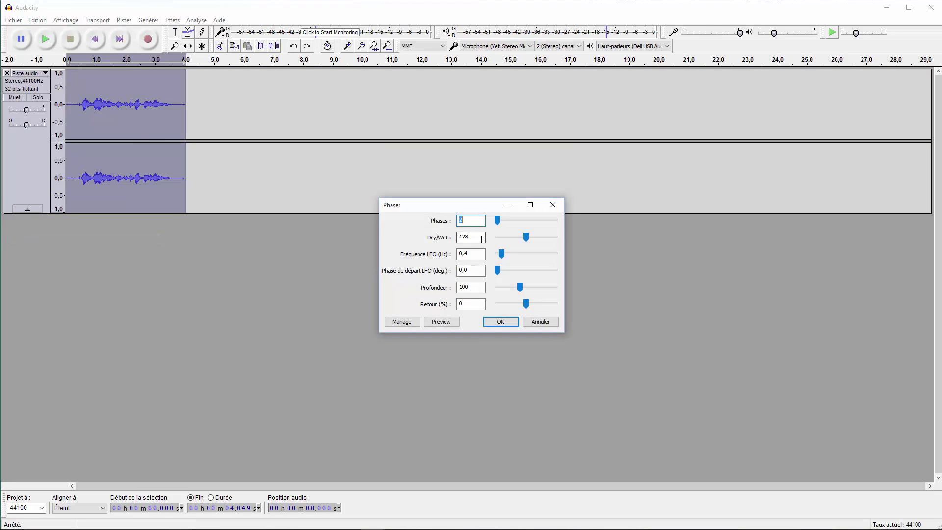
left_click(452, 324)
left_click_drag(501, 220, 545, 222)
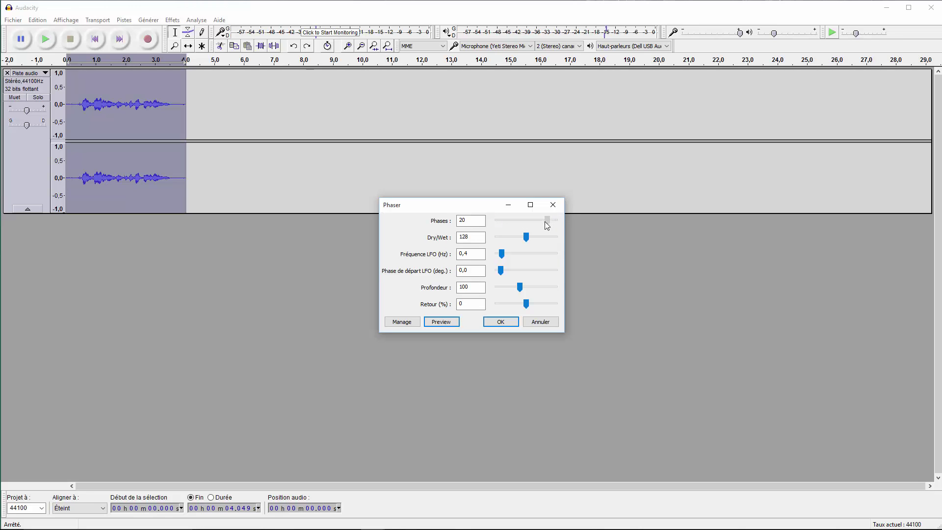
left_click(442, 323)
Step: Set the Phaser's Profondeur to 61 and Dry/Wet to 63, and apply the effect to the voice clip
left_click_drag(520, 287, 519, 286)
left_click(540, 236)
left_click_drag(530, 239, 512, 245)
left_click(499, 323)
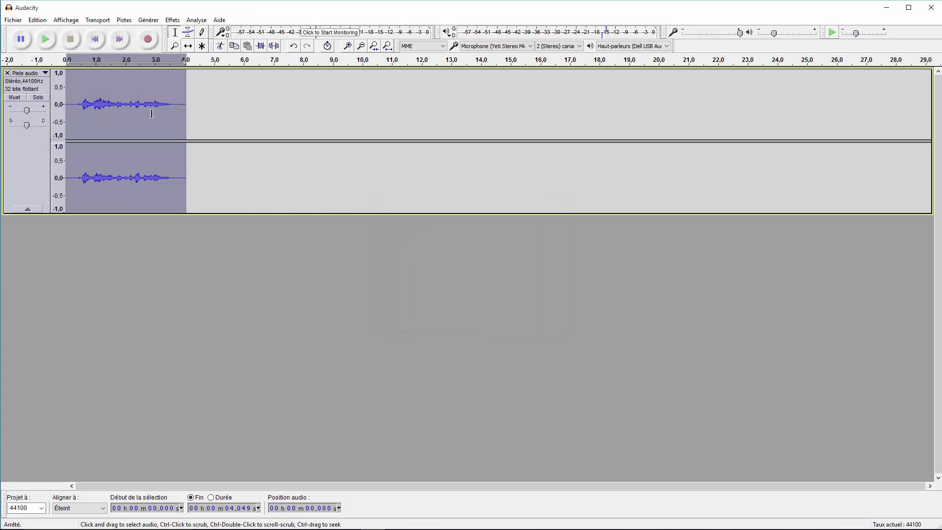
Step: Play the processed voice clip, and enlarge its track vertically and fit the waveform to the window width
left_click(46, 42)
left_click_drag(136, 214, 139, 358)
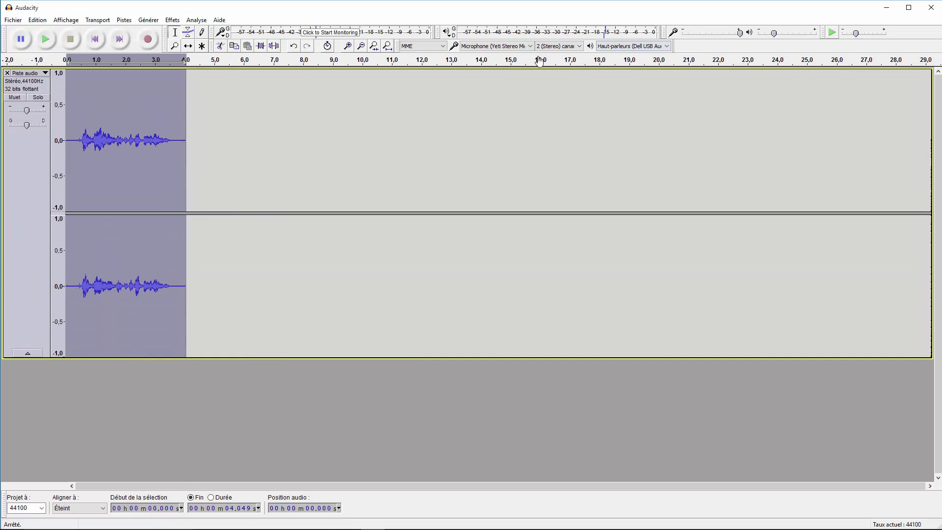
left_click(388, 46)
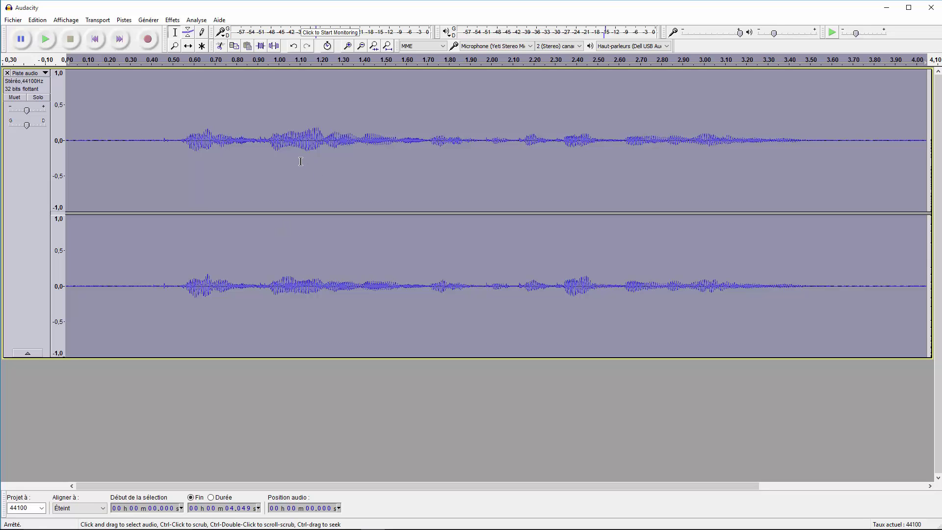
Step: Compare the waveform before and after the Phaser effect by undoing and redoing it
key("ctrl+z")
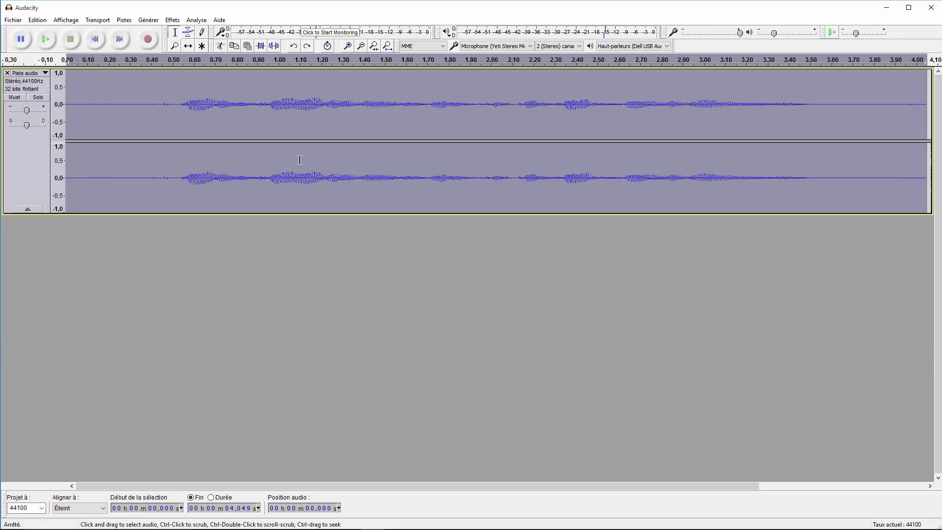
key("ctrl+y")
key("ctrl+z")
key("ctrl+y")
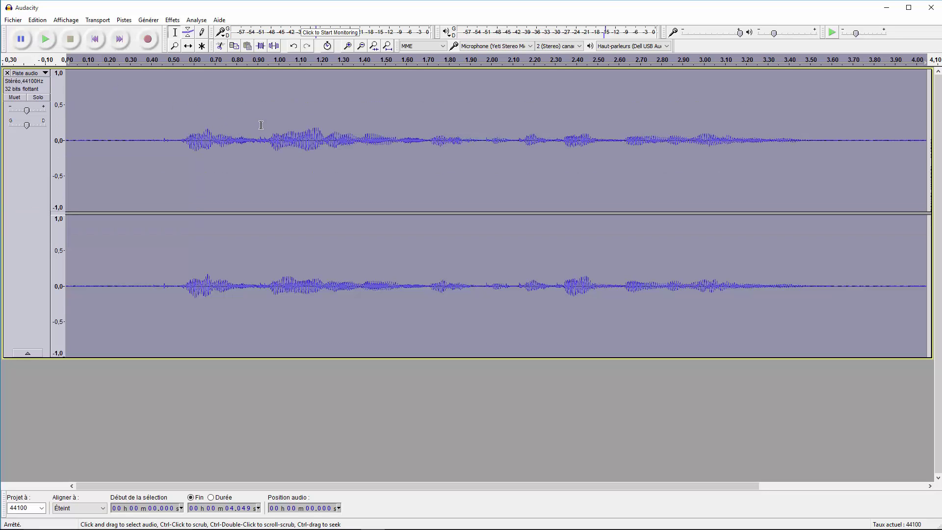
left_click(175, 22)
left_click(175, 22)
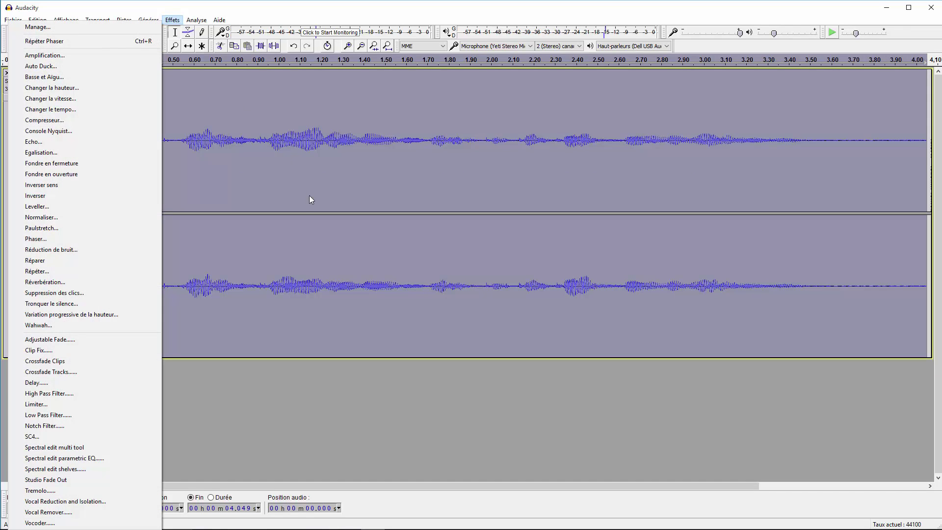
left_click(309, 195)
key("ctrl+v")
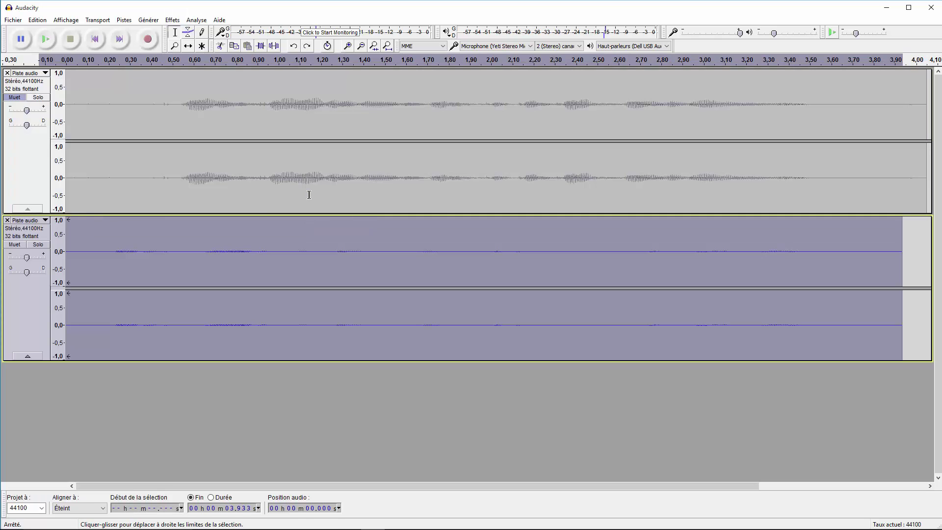
key("ctrl+z")
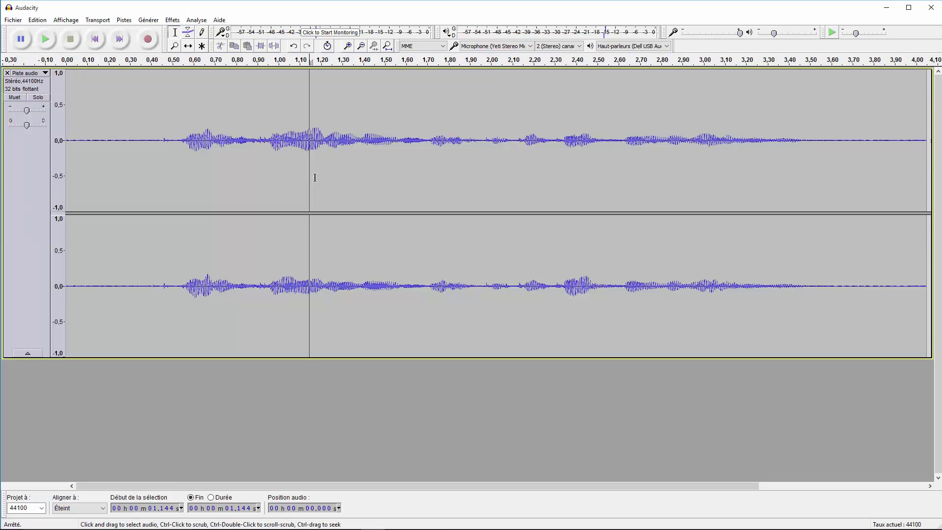
left_click(8, 162)
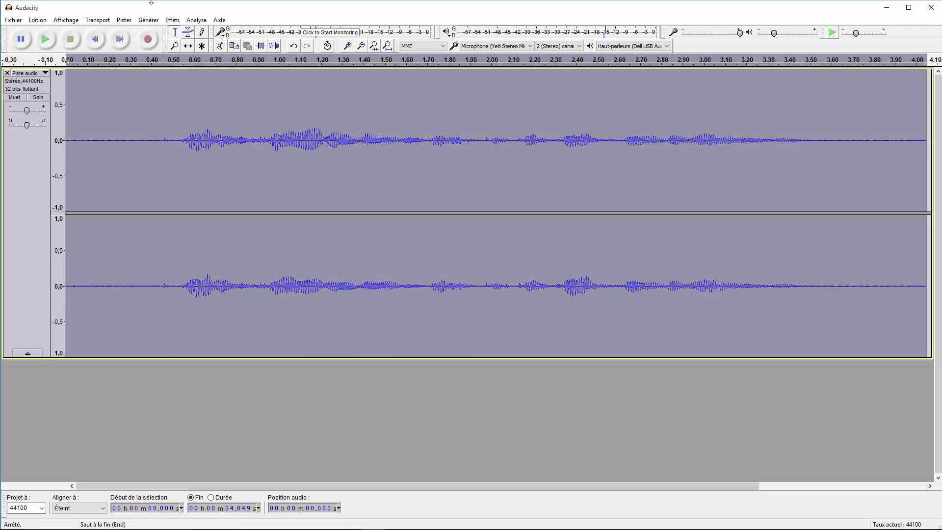
Step: Preview a Phaser with Dry/Wet 199, Fréquence LFO 1,6 Hz, Phase de départ 20, Profondeur 80 and Retour -60 %, and cancel the effect
left_click(173, 20)
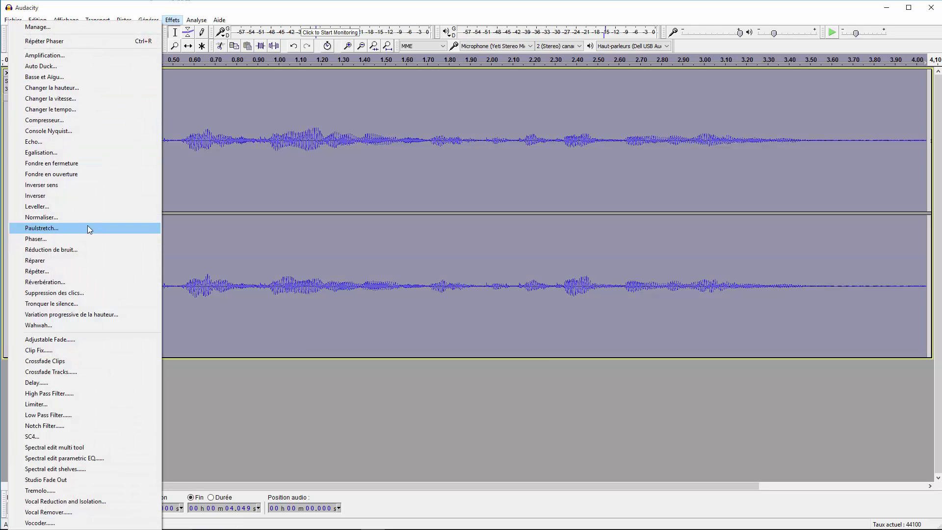
left_click(67, 239)
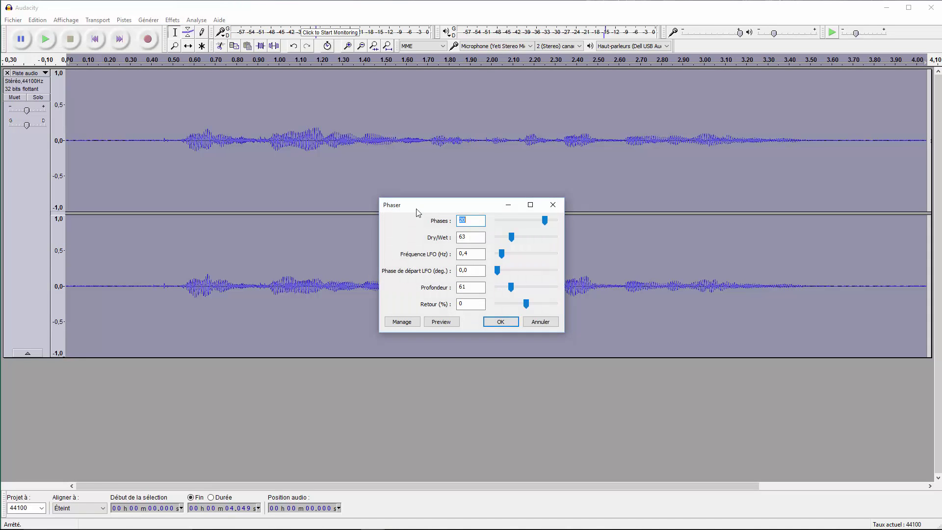
left_click(545, 221)
mouse_move(507, 241)
left_mouse_down()
mouse_move(544, 244)
mouse_move(502, 255)
mouse_move(519, 255)
left_mouse_up()
left_click_drag(502, 276, 501, 275)
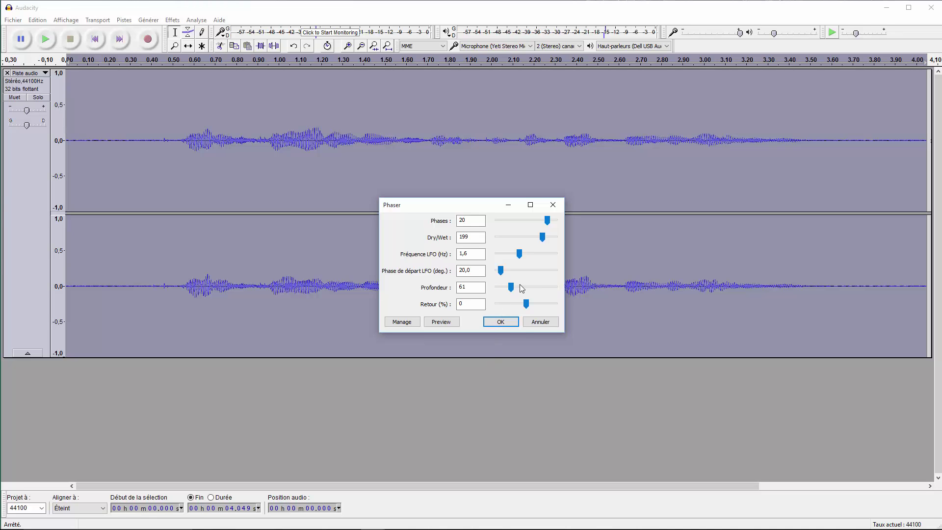
left_click_drag(531, 289, 509, 306)
left_click(442, 322)
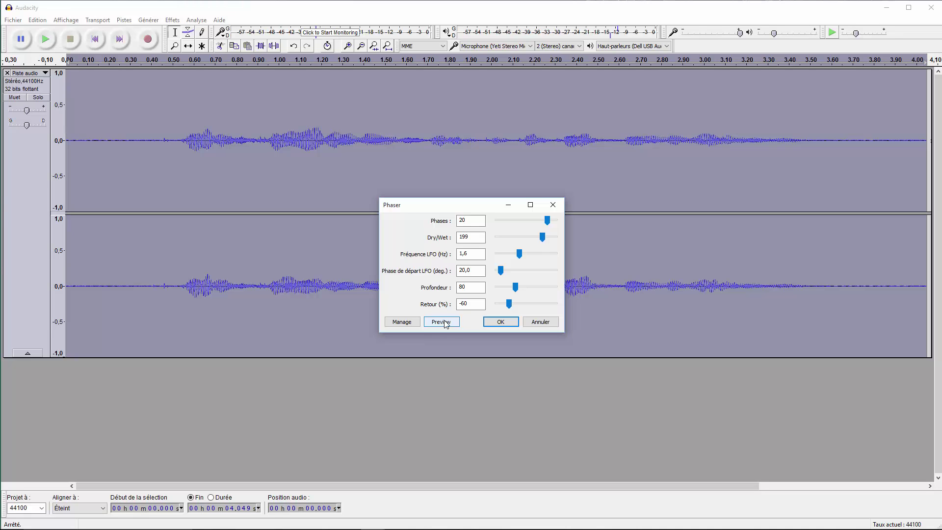
left_click(446, 323)
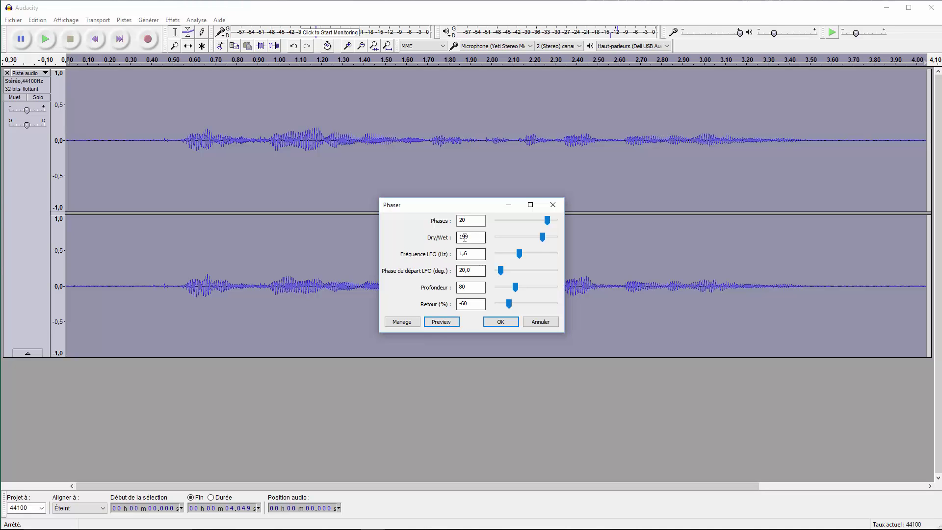
left_click_drag(453, 208, 424, 323)
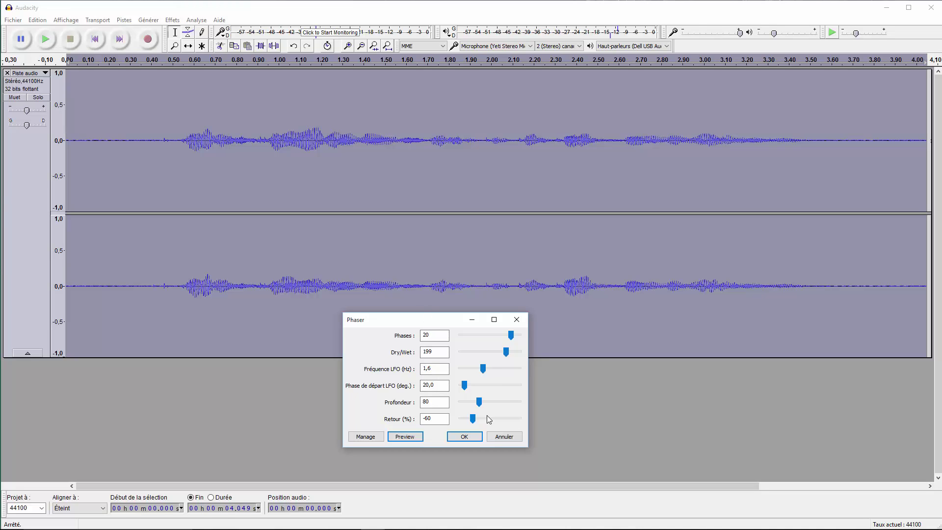
left_click(510, 440)
left_click(172, 21)
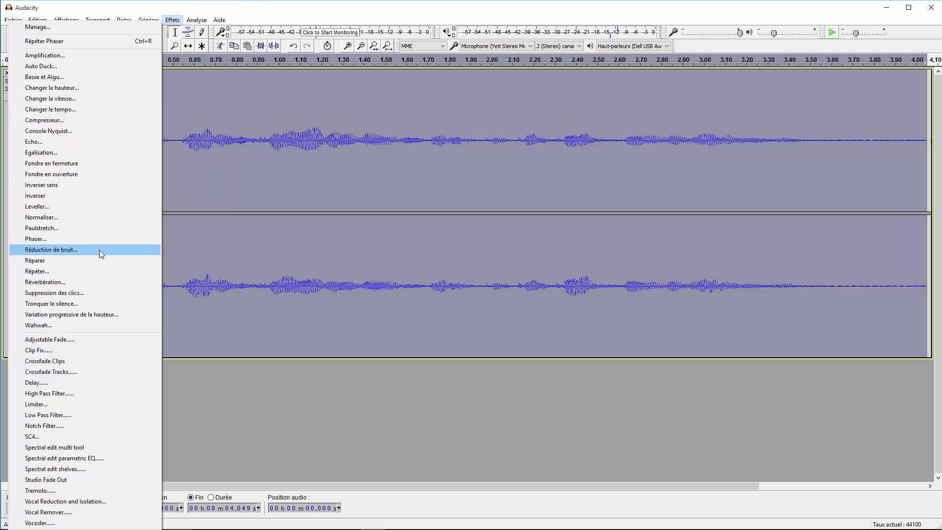
left_click(920, 399)
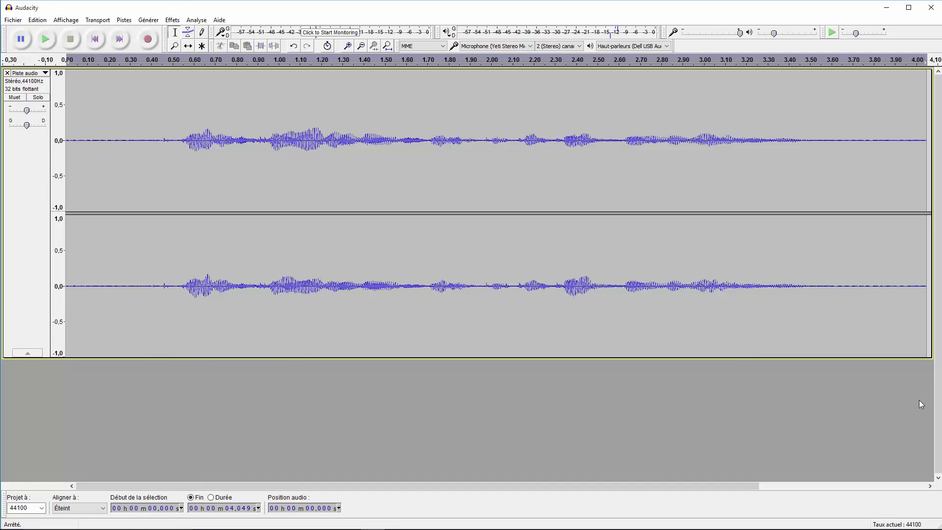